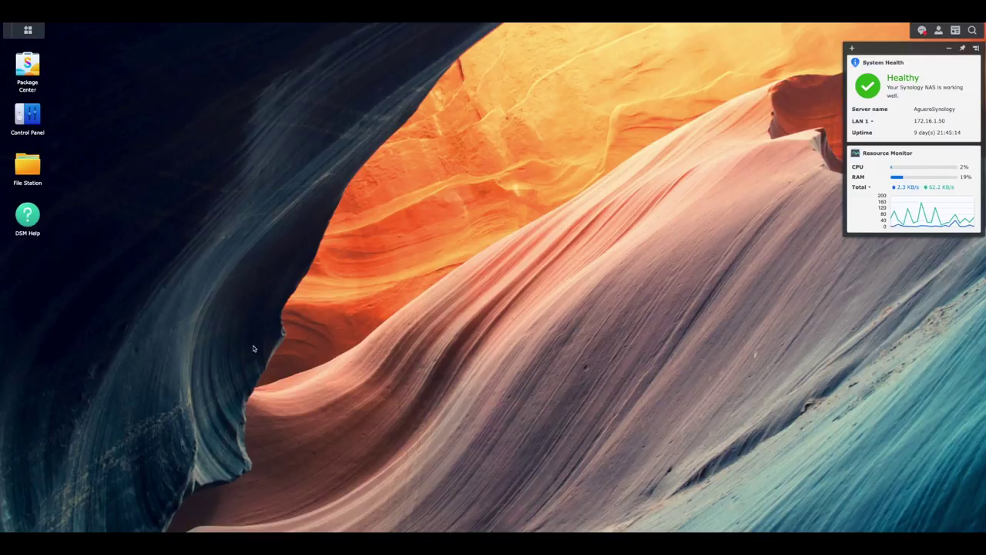
- Open the MS Windows 11 folder inside Data > Applications > MICROSOFT in File Station
{"action": "left_click", "coordinate": [34, 169]}
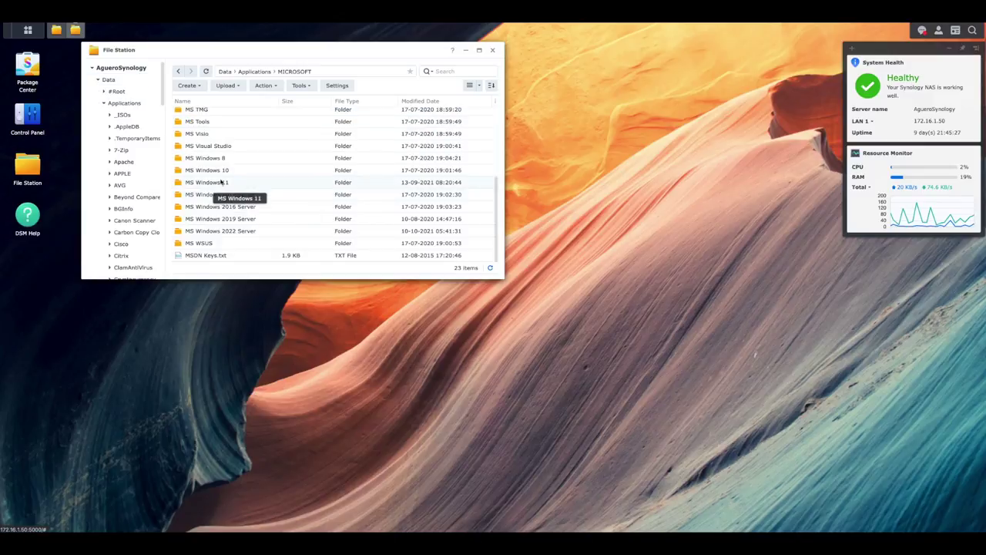
{"action": "double_click", "coordinate": [222, 182]}
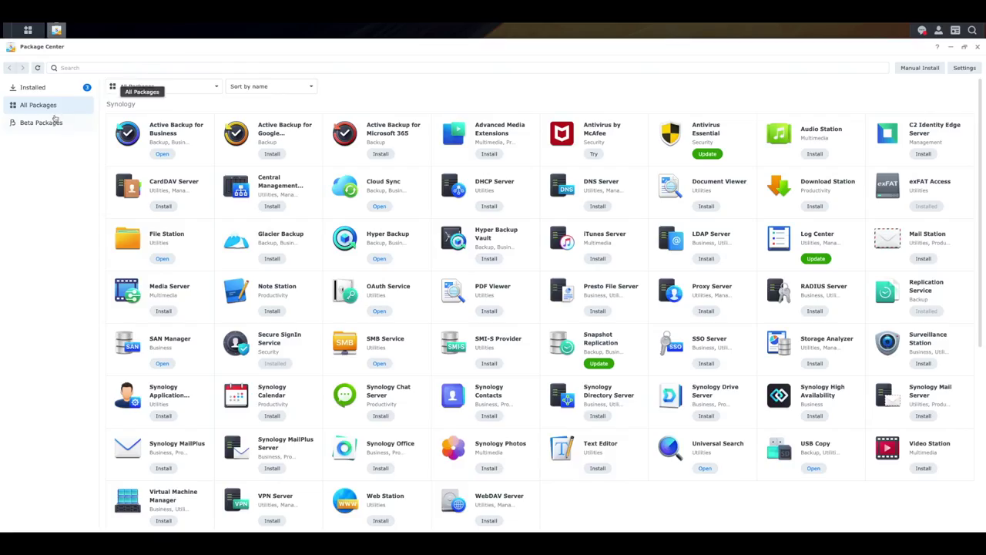
- Search Package Center for "virtual" and open the Virtual Machine Manager package
{"action": "left_click", "coordinate": [88, 69]}
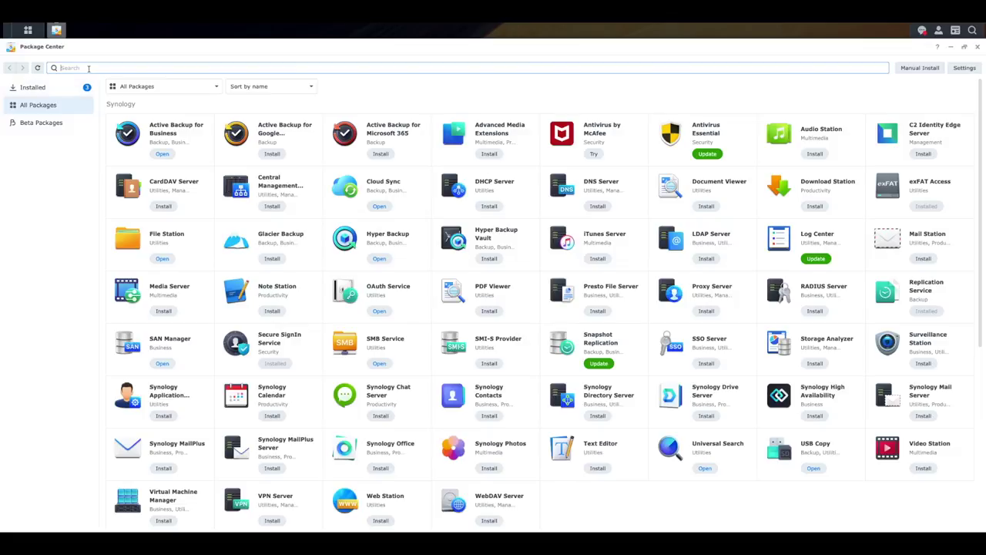
{"action": "type", "text": "virtual"}
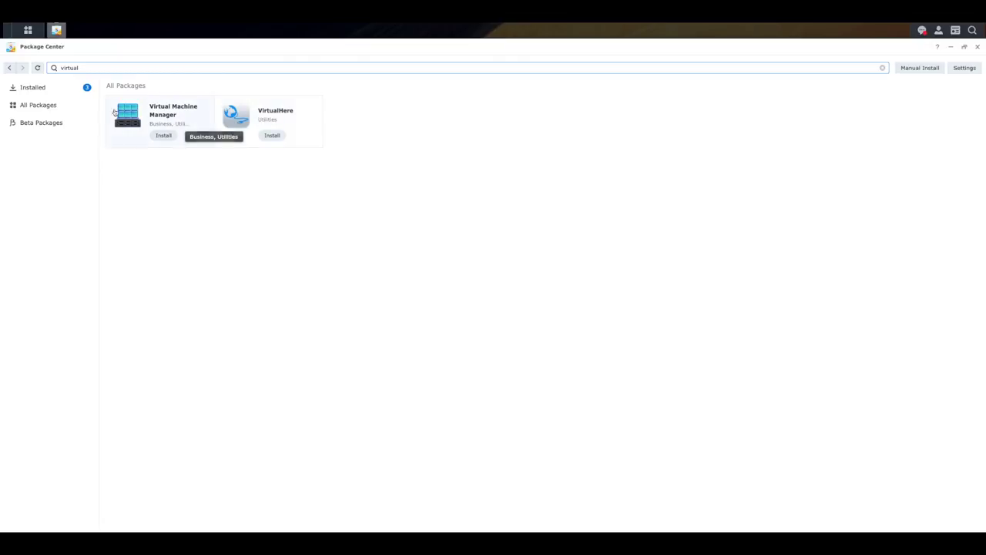
{"action": "left_click", "coordinate": [152, 112]}
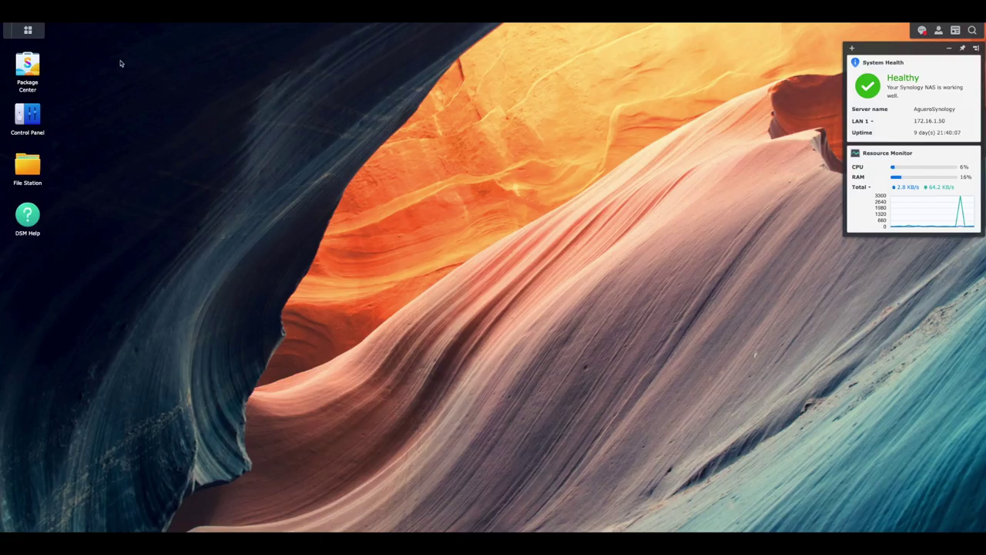
- Launch Virtual Machine Manager and complete its setup wizard with Volume 1 as the storage for virtual machines
{"action": "left_click", "coordinate": [29, 30]}
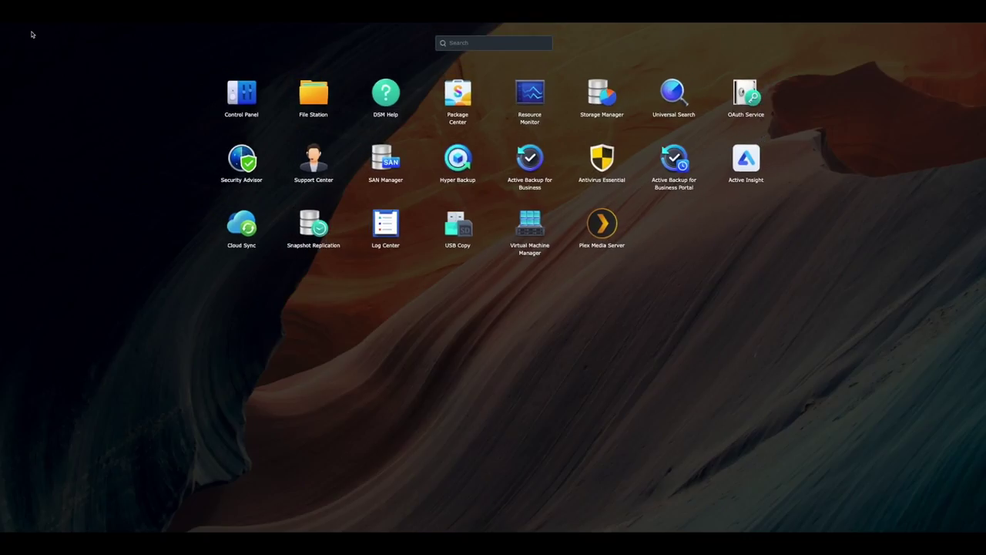
{"action": "left_click", "coordinate": [532, 225]}
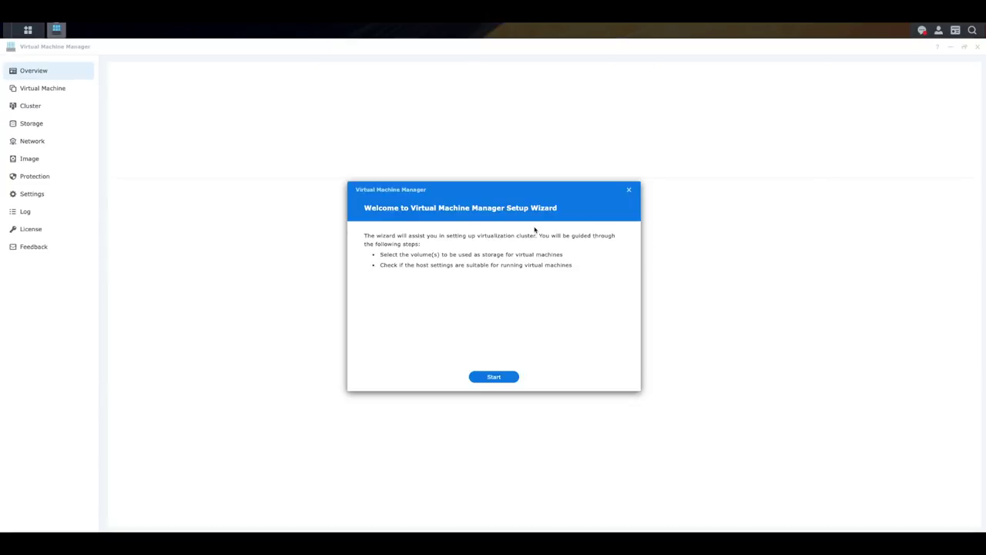
{"action": "left_click", "coordinate": [496, 377]}
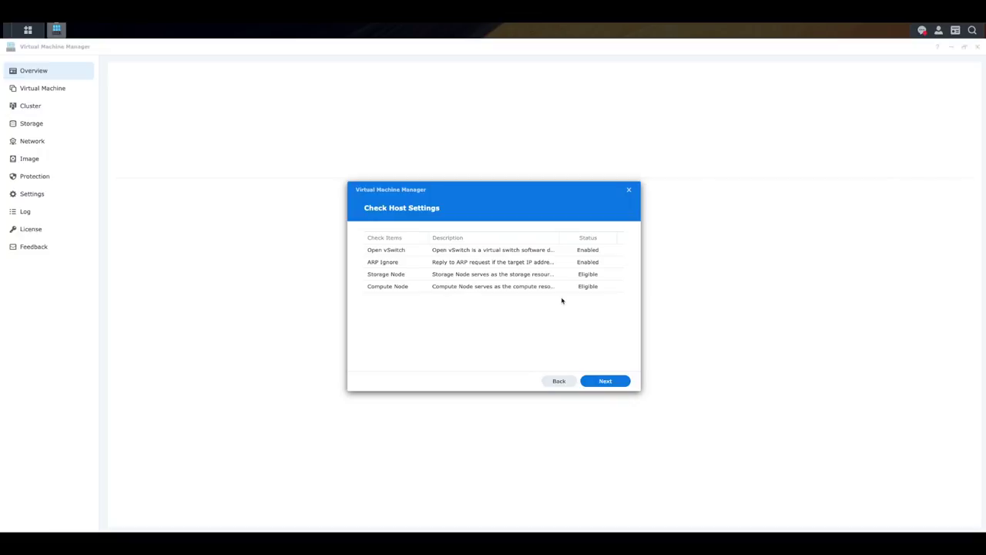
{"action": "left_click", "coordinate": [606, 381]}
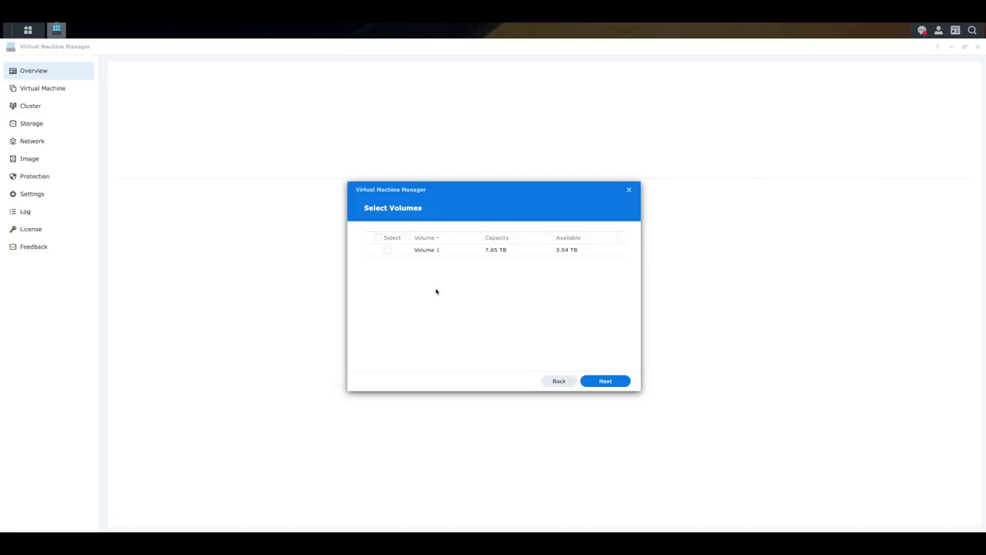
{"action": "left_click", "coordinate": [388, 250]}
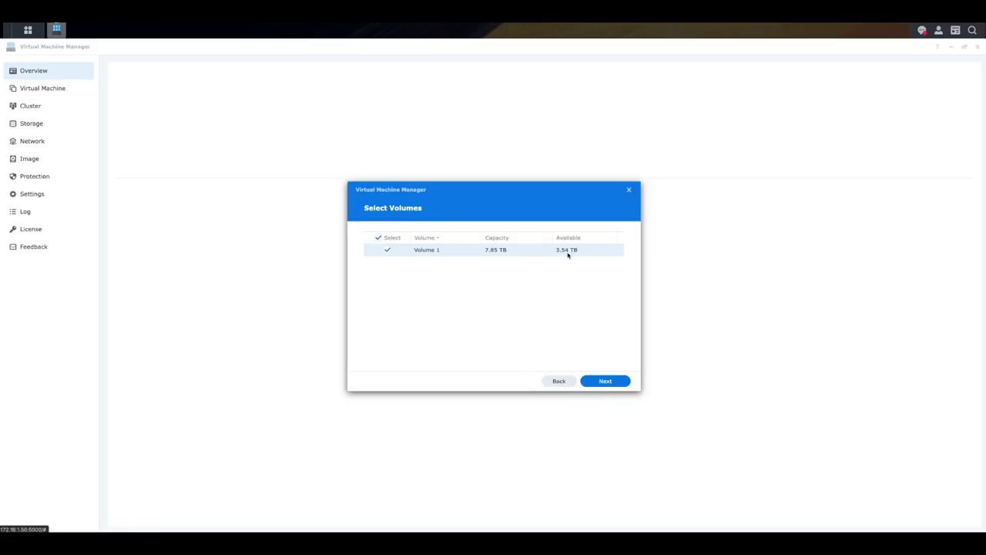
{"action": "left_click", "coordinate": [606, 382]}
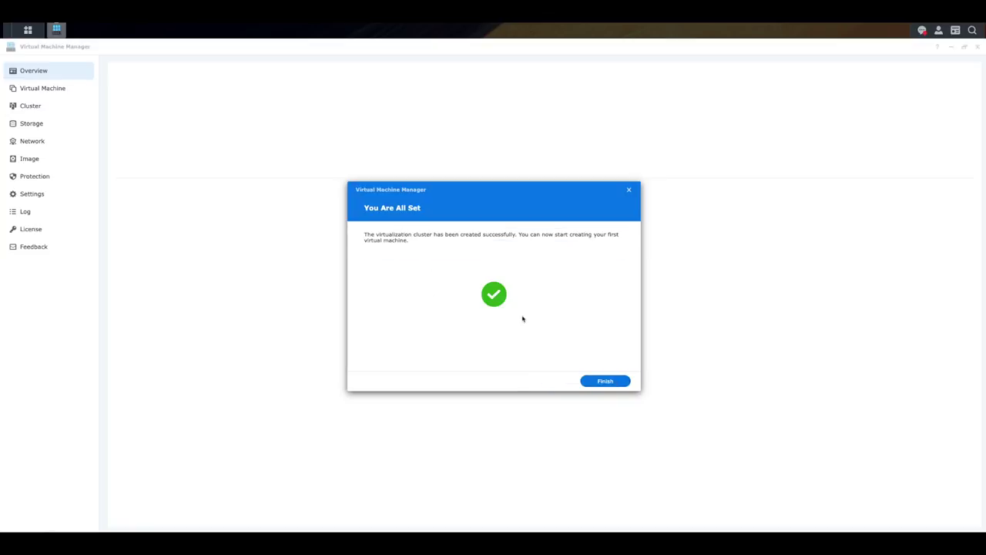
{"action": "left_click", "coordinate": [616, 382]}
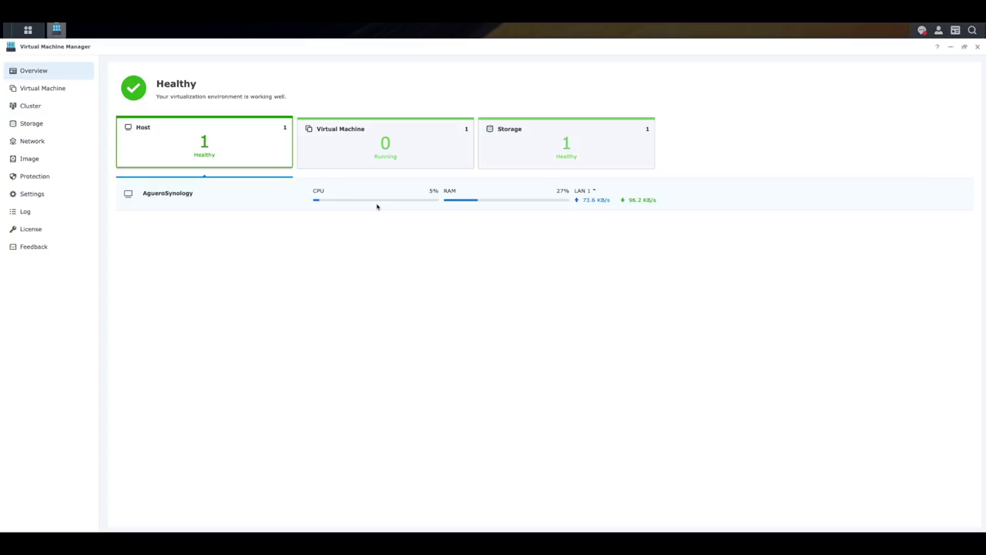
- Start creating a virtual machine with Microsoft Windows as the operating system, stored on the NAS's listed VM storage
{"action": "left_click", "coordinate": [38, 90]}
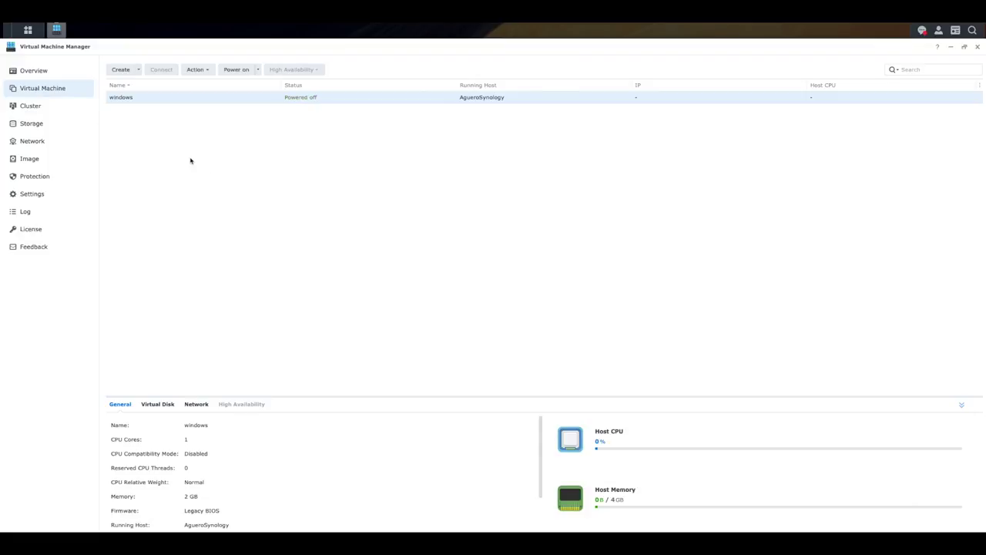
{"action": "left_click", "coordinate": [131, 71]}
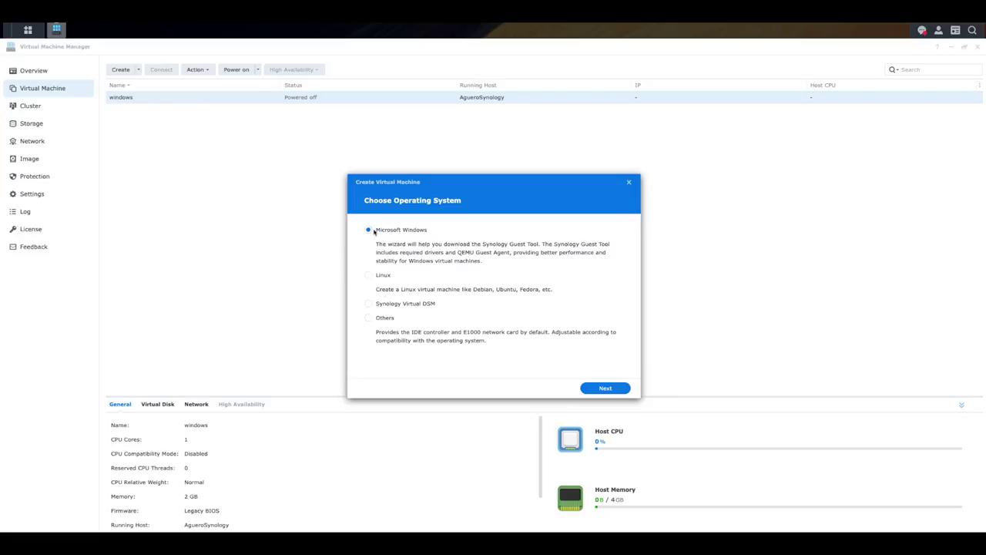
{"action": "left_click", "coordinate": [605, 388]}
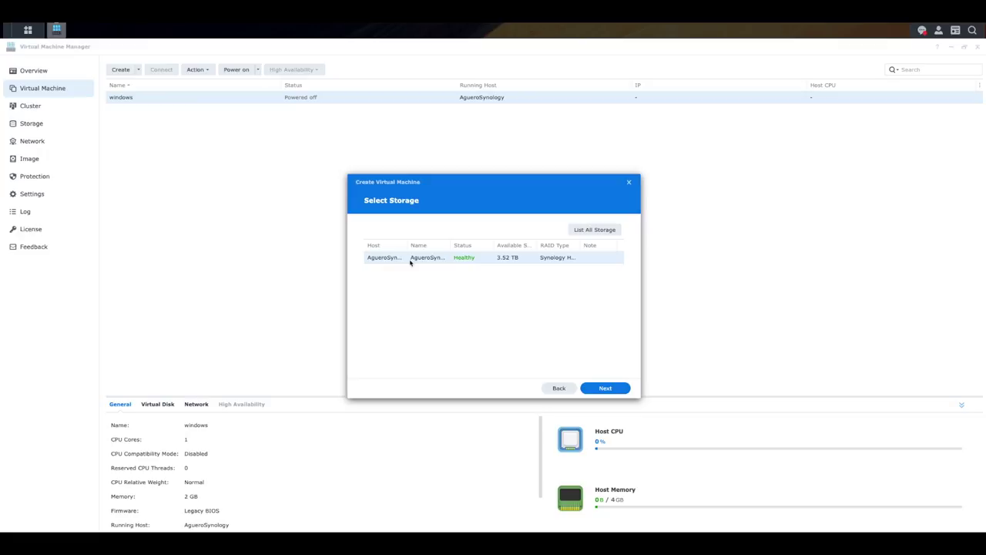
{"action": "left_click", "coordinate": [607, 390]}
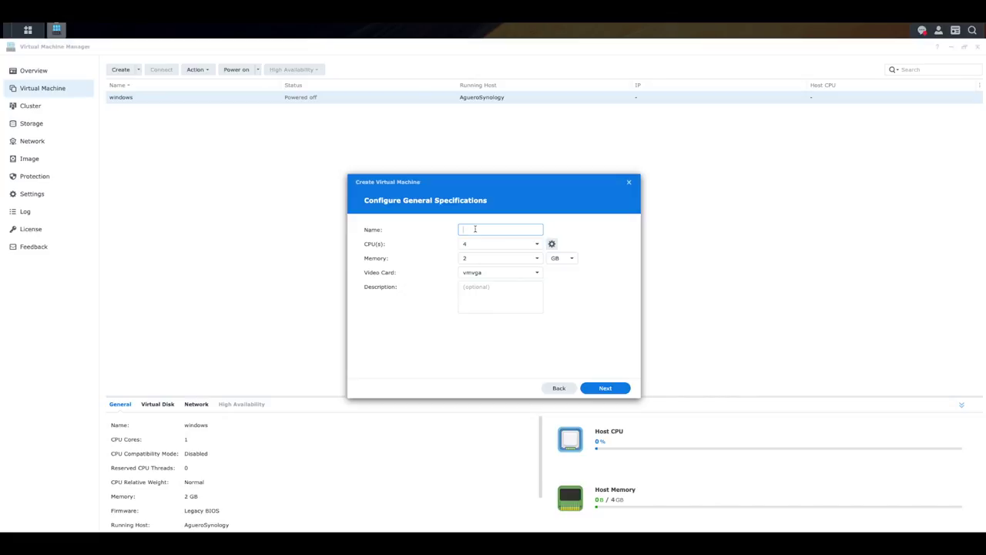
- Name the virtual machine myWindows11 and give it 2 CPUs and 2 GB of memory, leaving the description empty
{"action": "type", "text": "myWindows11"}
{"action": "left_click", "coordinate": [537, 244]}
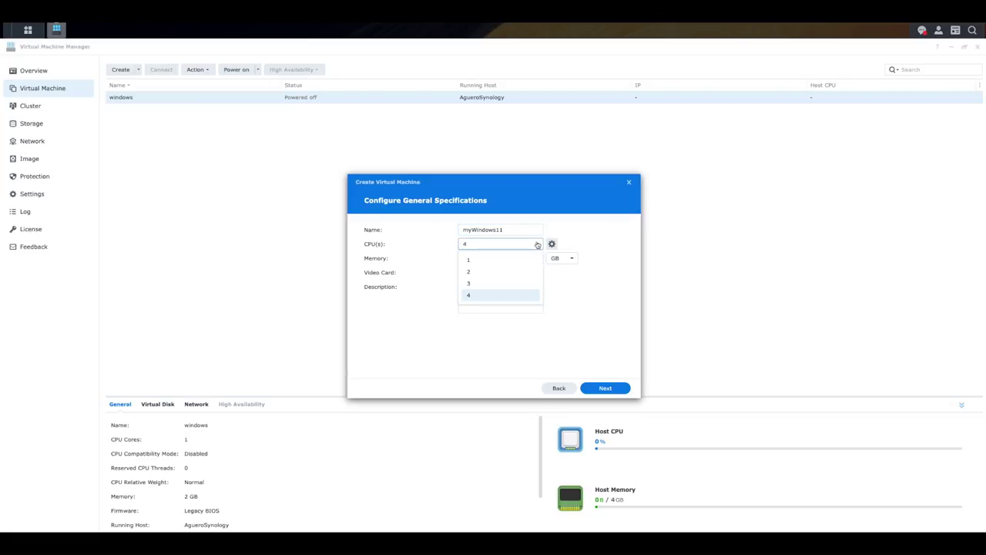
{"action": "left_click", "coordinate": [471, 272]}
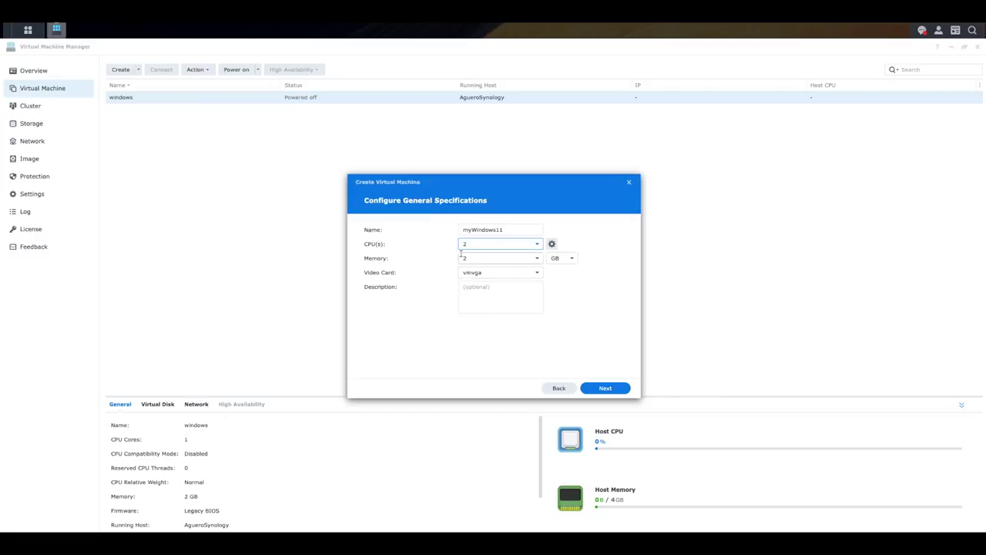
{"action": "left_click", "coordinate": [540, 260]}
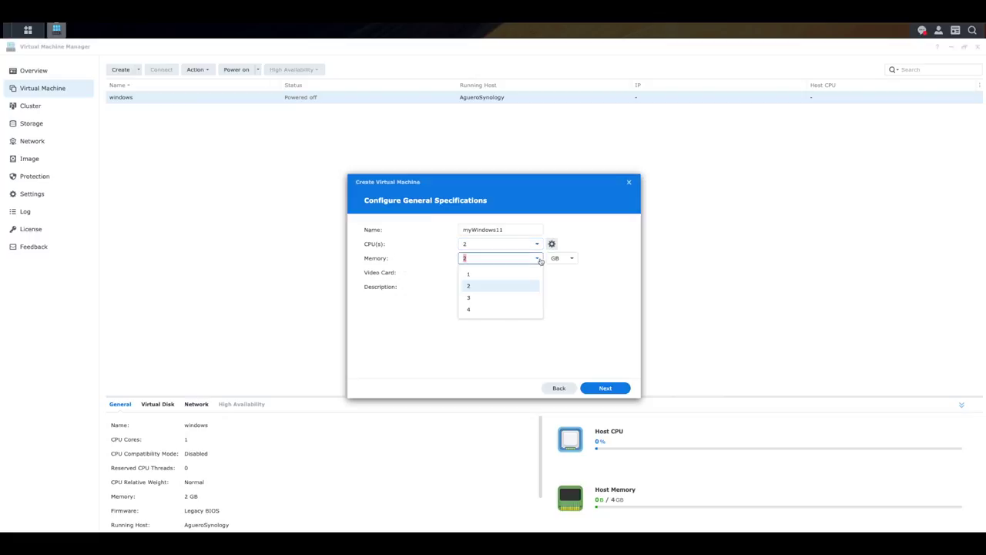
{"action": "left_click", "coordinate": [469, 286]}
{"action": "left_click", "coordinate": [359, 262]}
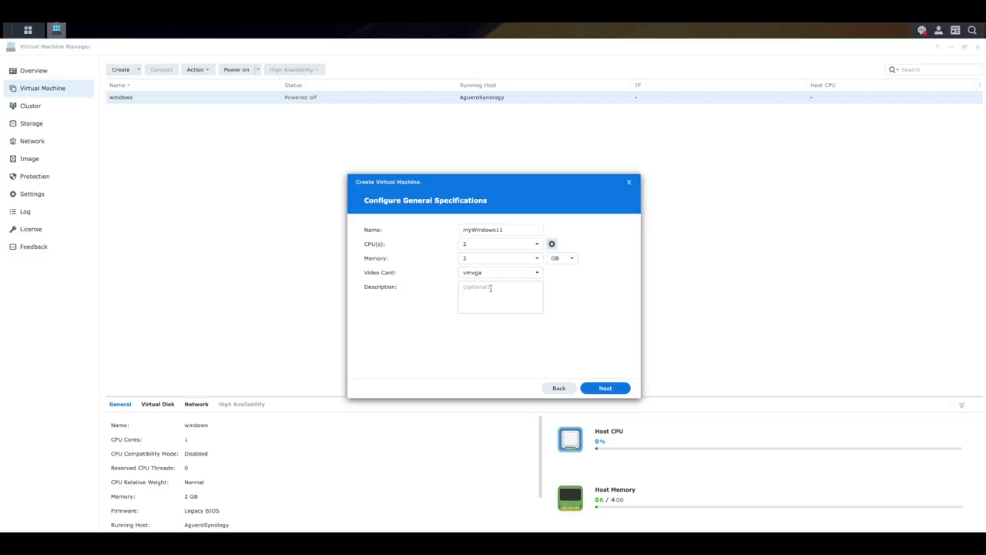
{"action": "left_click", "coordinate": [493, 289]}
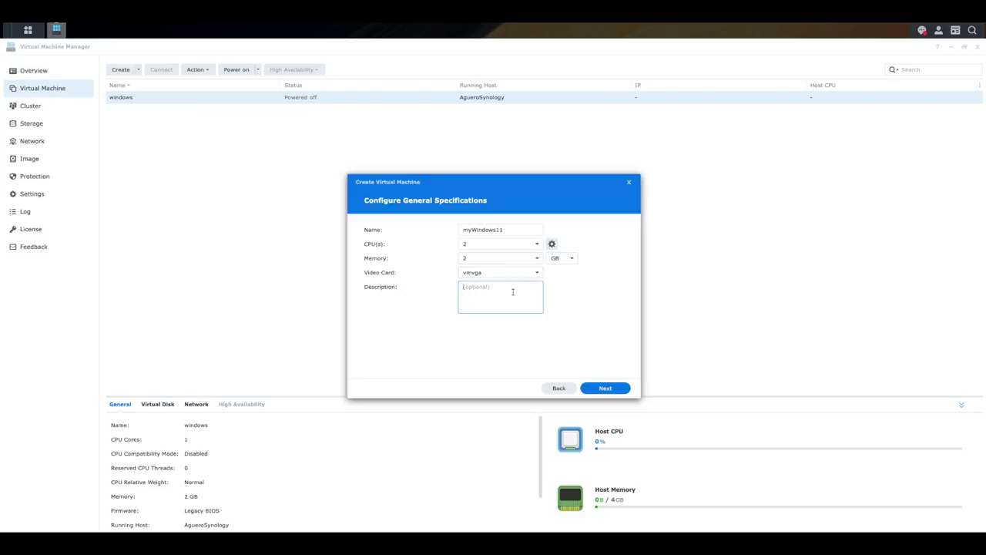
{"action": "left_click", "coordinate": [617, 390]}
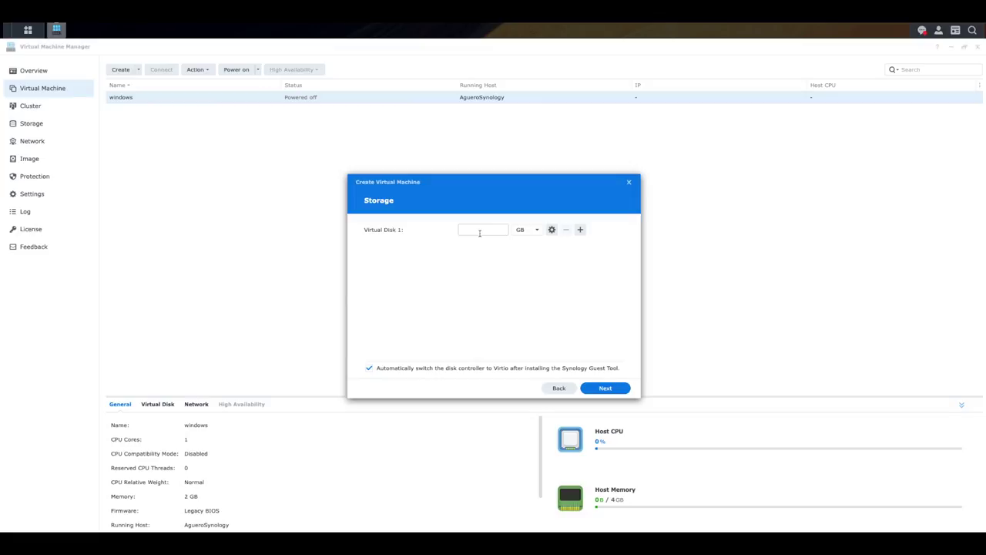
- Set Virtual Disk 1 to 250 GB and accept the Default VM Network
{"action": "left_click", "coordinate": [480, 231]}
{"action": "type", "text": "100"}
{"action": "key", "text": "Return"}
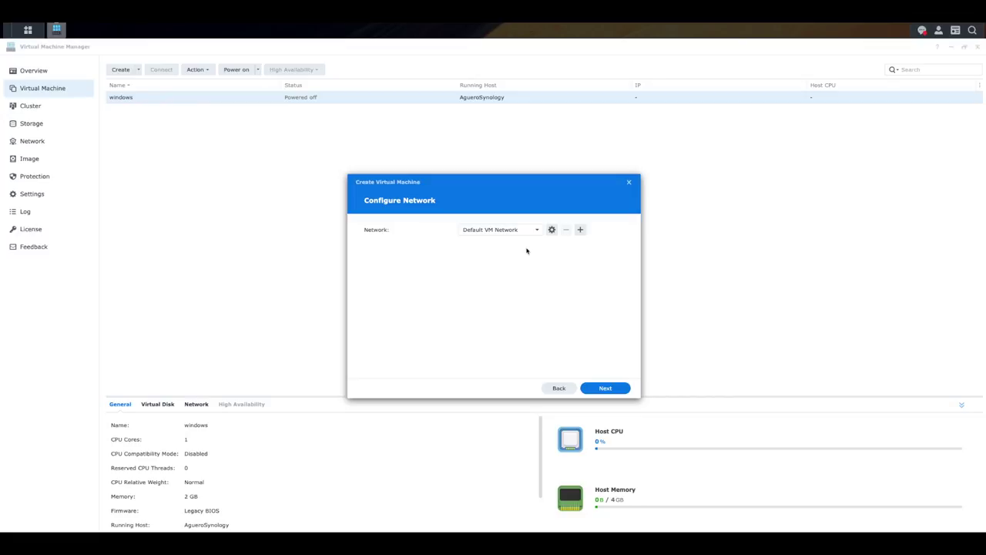
{"action": "left_click", "coordinate": [593, 385]}
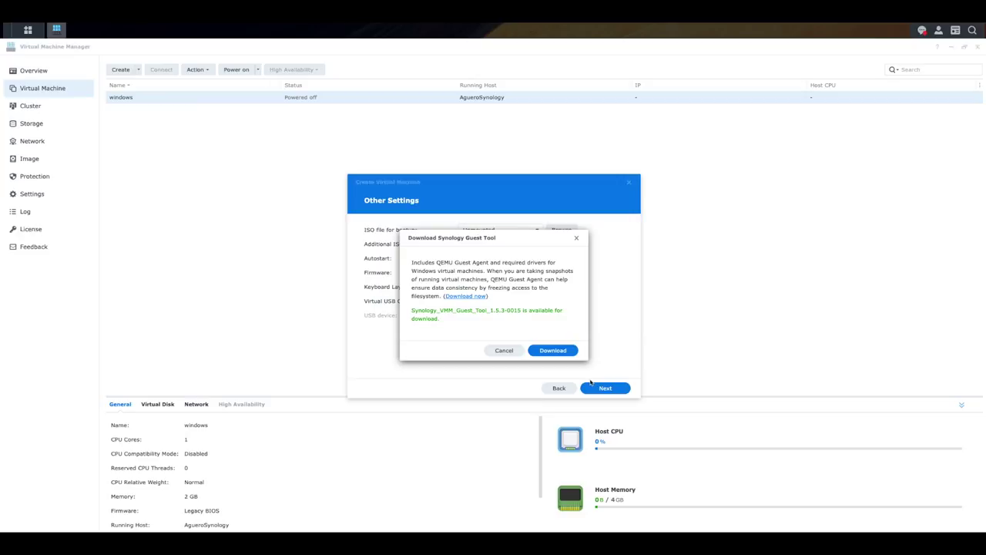
- Download the Synology Guest Tool and choose the Windows 11 Insider ISO from the MS Windows 11 folder as the bootup ISO
{"action": "left_click", "coordinate": [563, 350]}
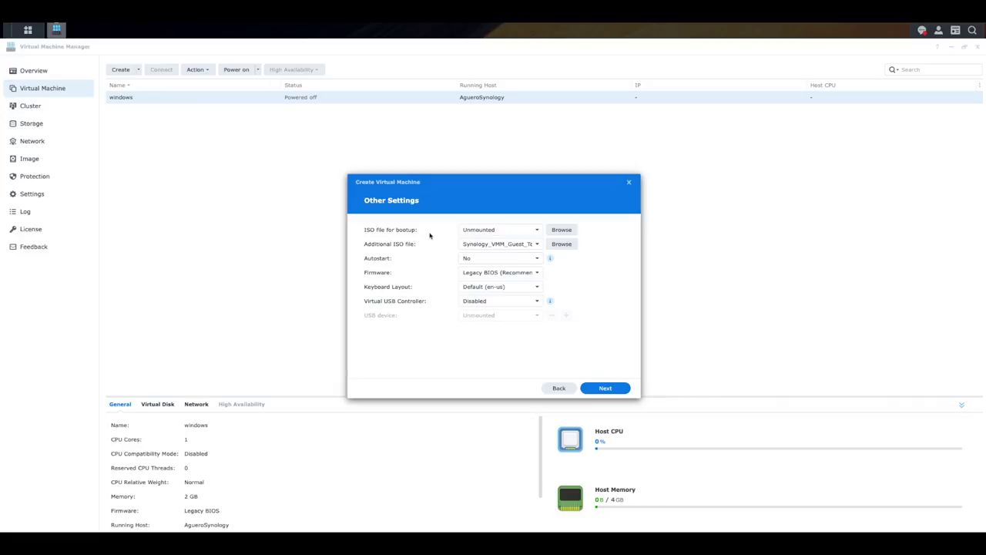
{"action": "left_click", "coordinate": [560, 230]}
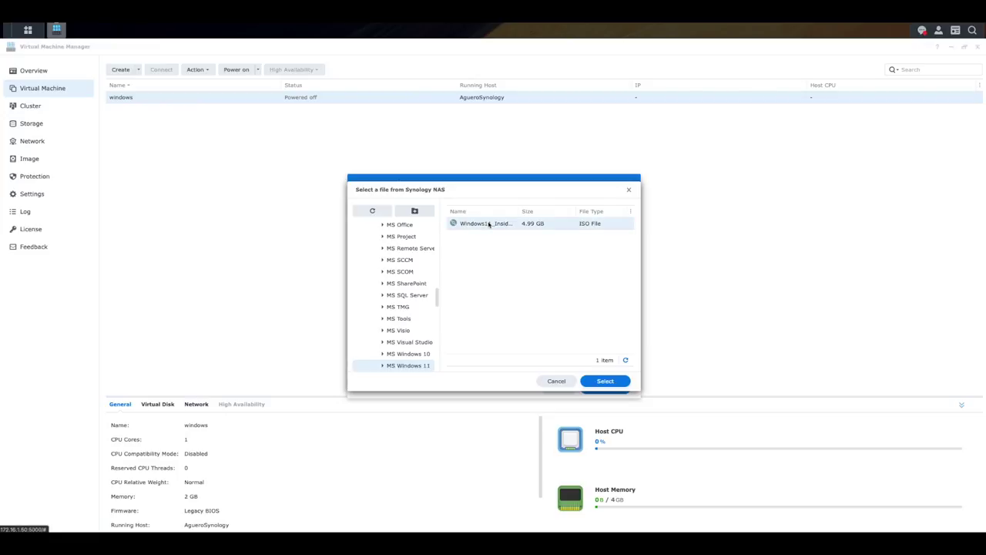
{"action": "left_click", "coordinate": [606, 380]}
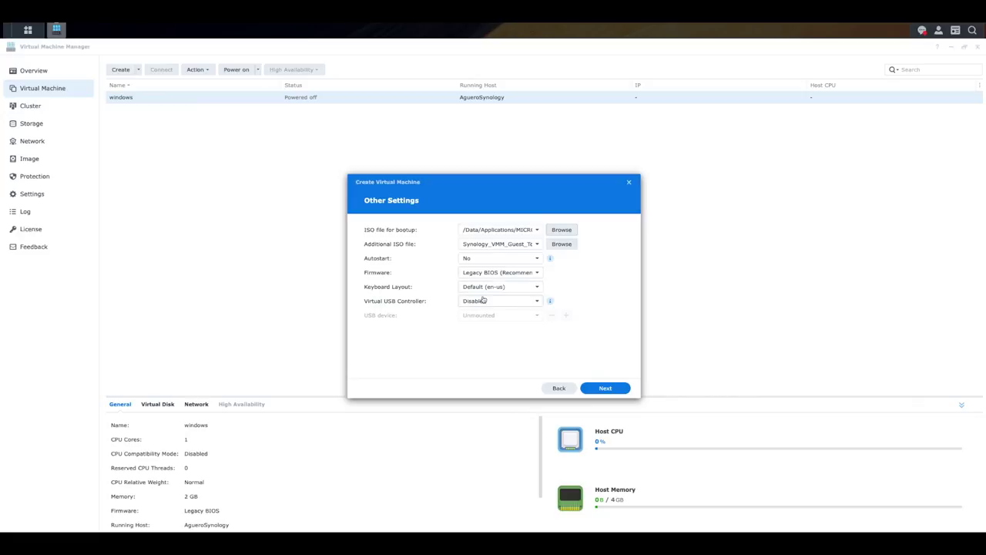
{"action": "left_click", "coordinate": [606, 388]}
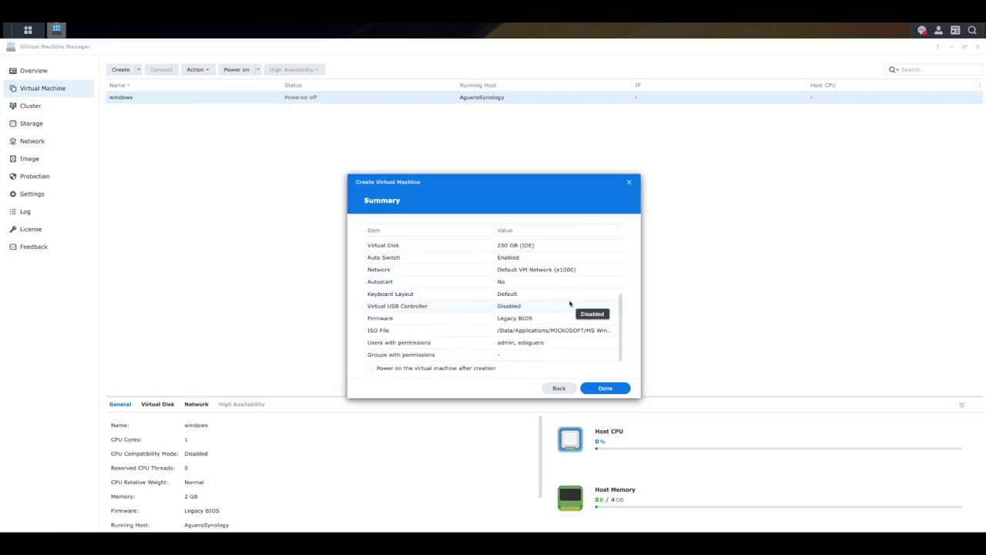
- Review the summary to finish creating the virtual machine, and power on myWindows11
{"action": "scroll", "coordinate": [572, 307], "scroll_direction": "up", "scroll_amount": 5}
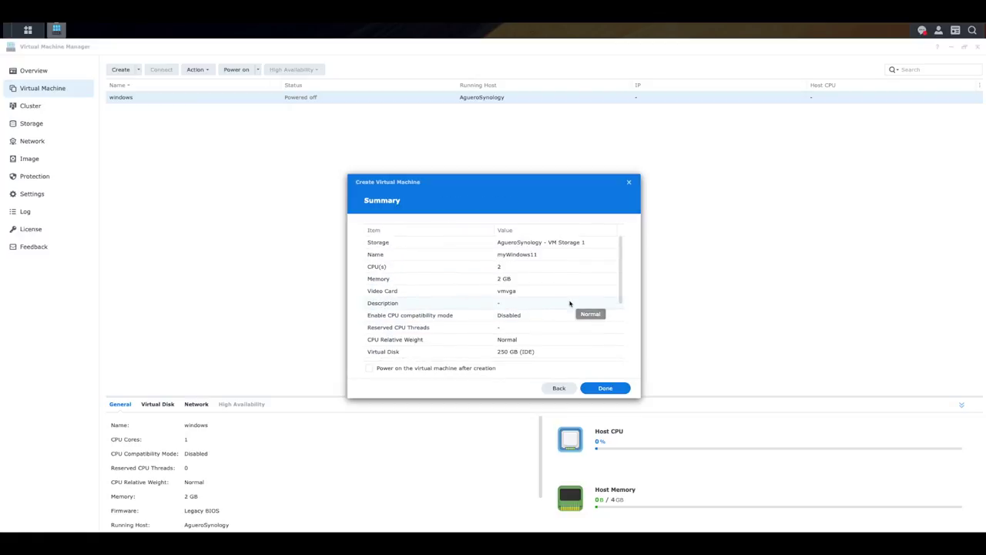
{"action": "left_click", "coordinate": [605, 387]}
{"action": "left_click", "coordinate": [162, 100]}
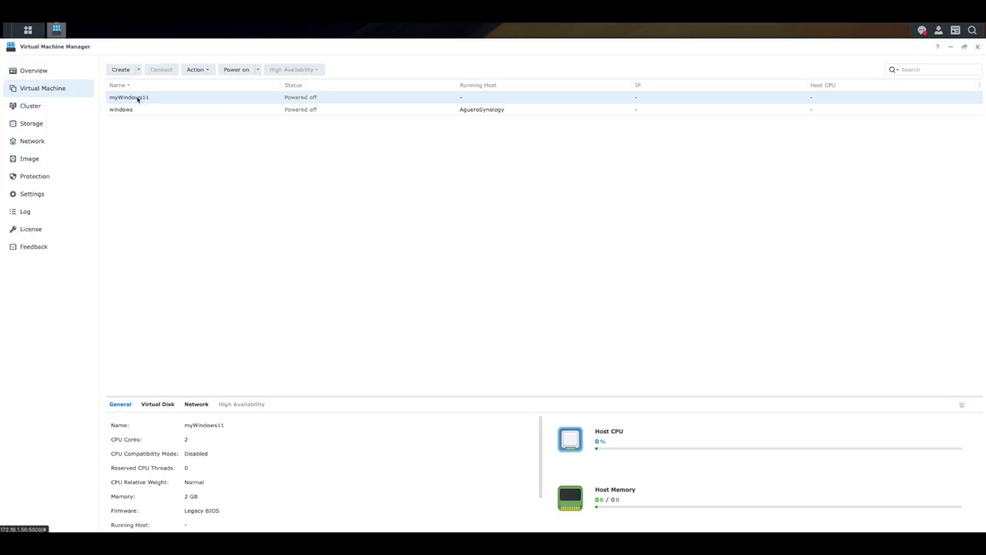
{"action": "left_click", "coordinate": [245, 70]}
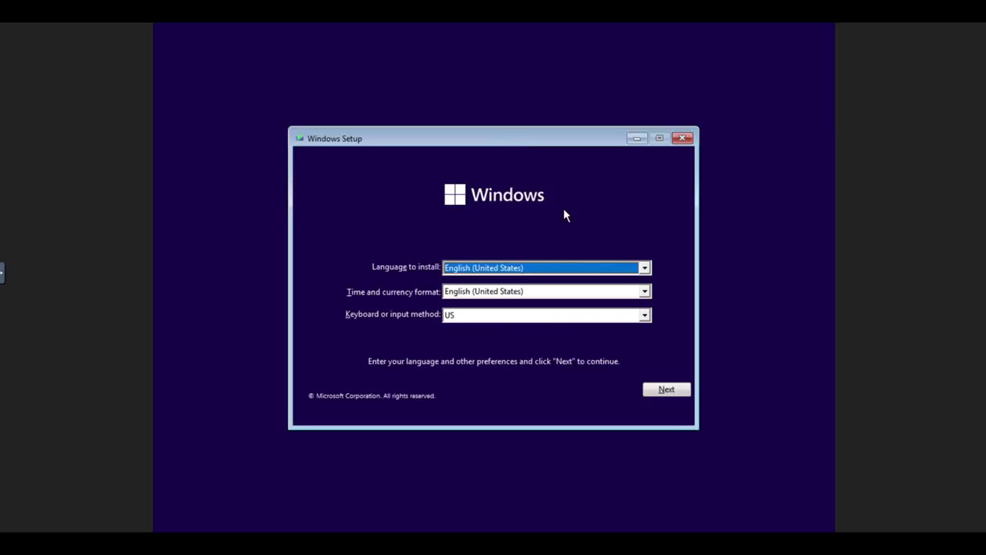
- Install Windows 11 Enterprise with the default language settings, accepted license terms and Drive 0 Unallocated Space as the target
{"action": "left_click", "coordinate": [668, 390]}
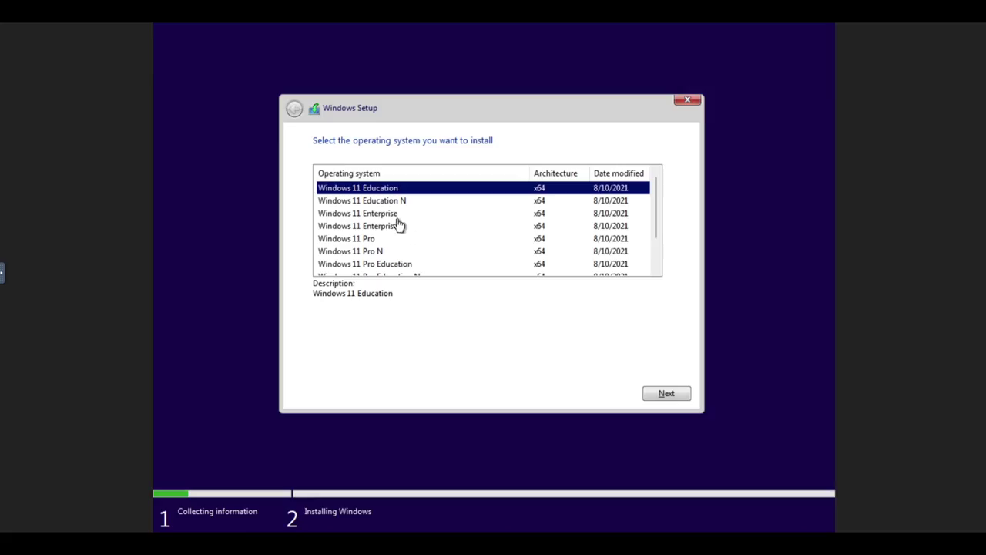
{"action": "left_click", "coordinate": [398, 216]}
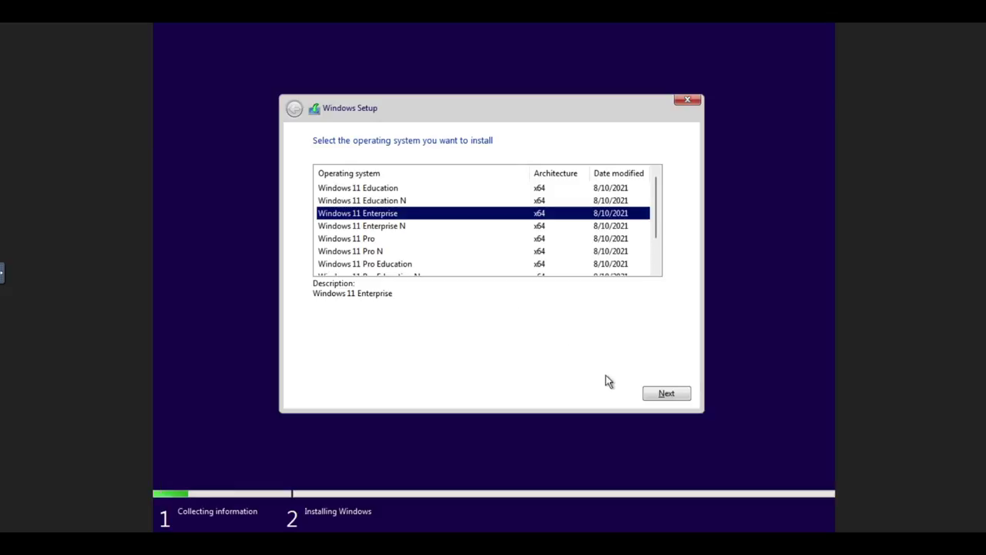
{"action": "left_click", "coordinate": [651, 393]}
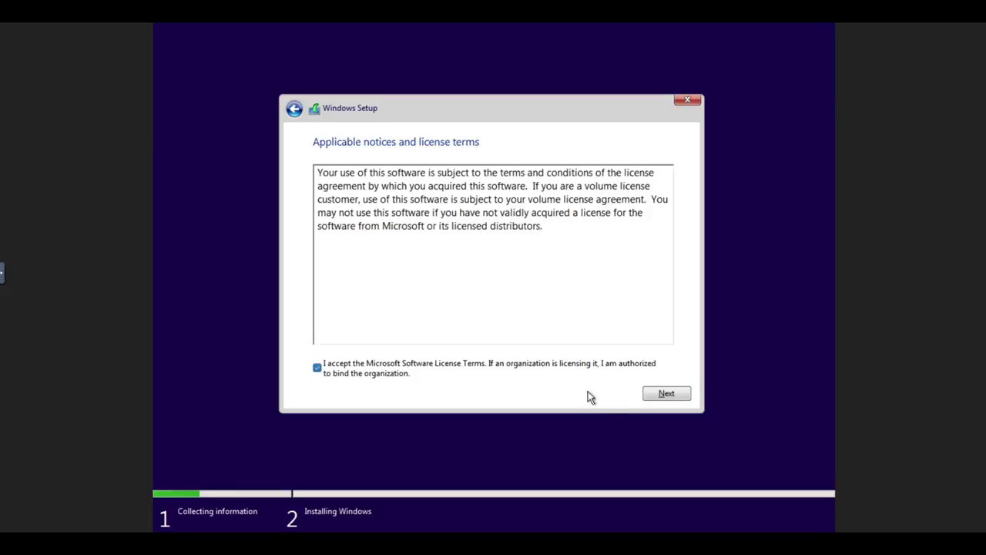
{"action": "left_click", "coordinate": [660, 393]}
{"action": "left_click", "coordinate": [458, 265]}
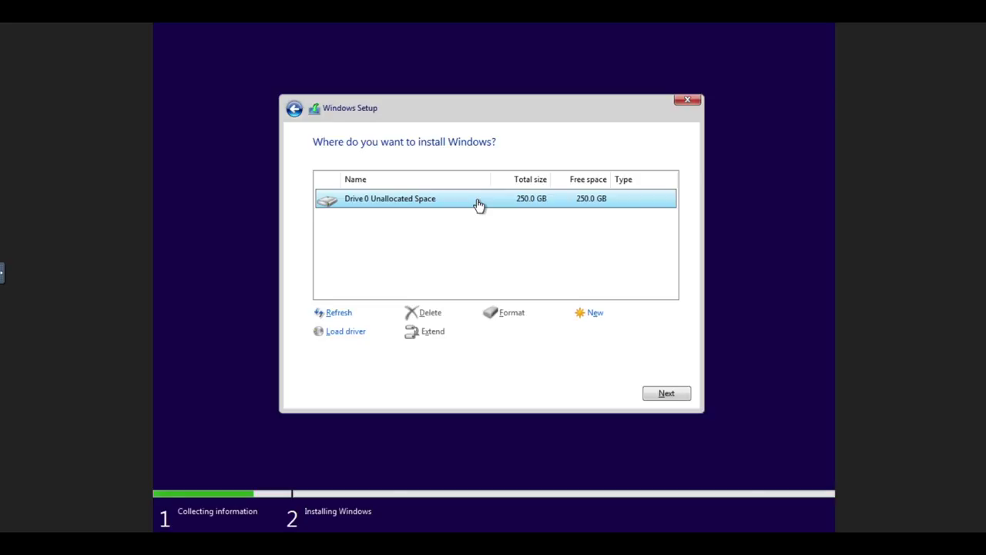
{"action": "left_click", "coordinate": [667, 395]}
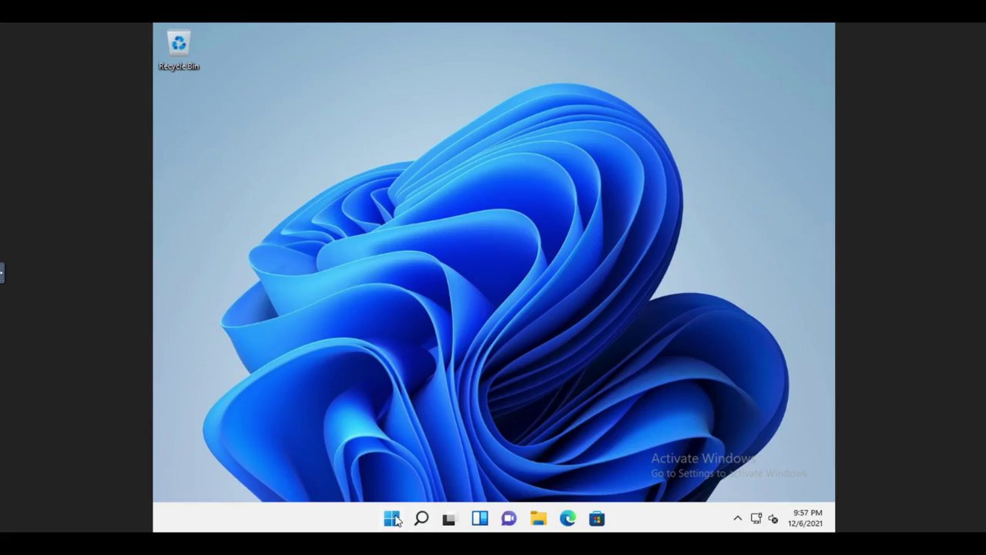
- Open the Start menu in the installed Windows 11 virtual machine
{"action": "left_click", "coordinate": [393, 519]}
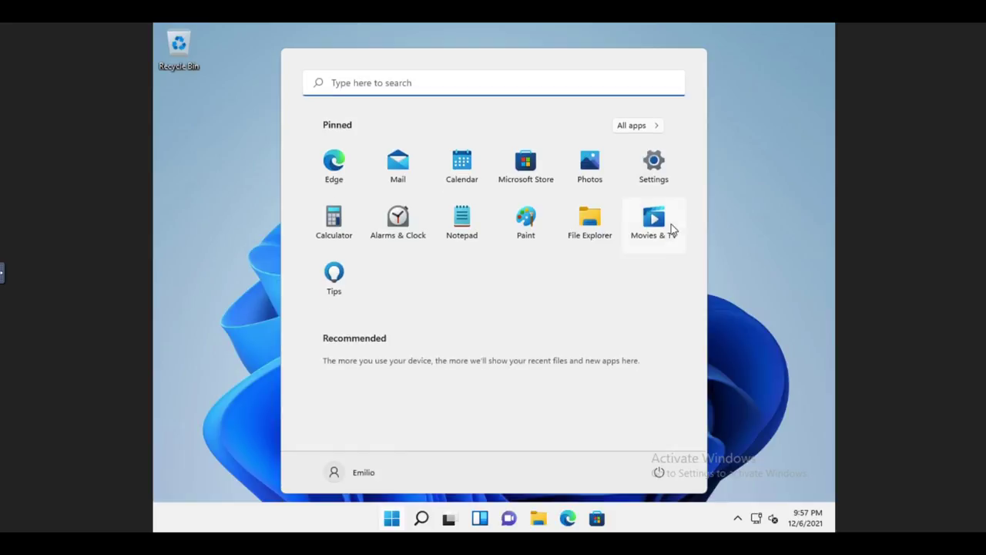